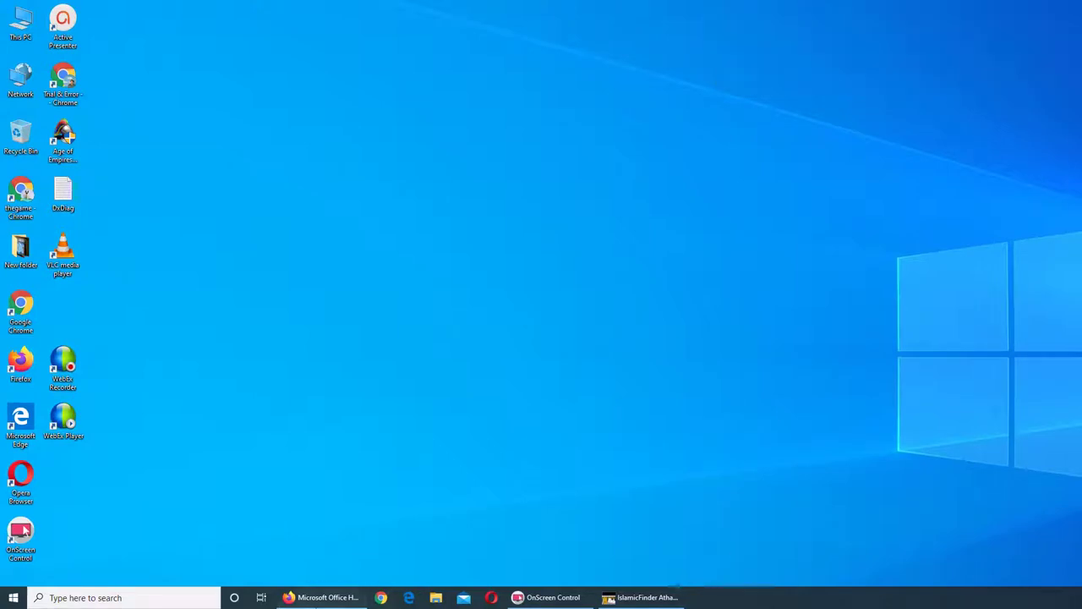
From the browser, go through the Microsoft 365 admin center's full admin list to the Teams admin center.
left_click(321, 597)
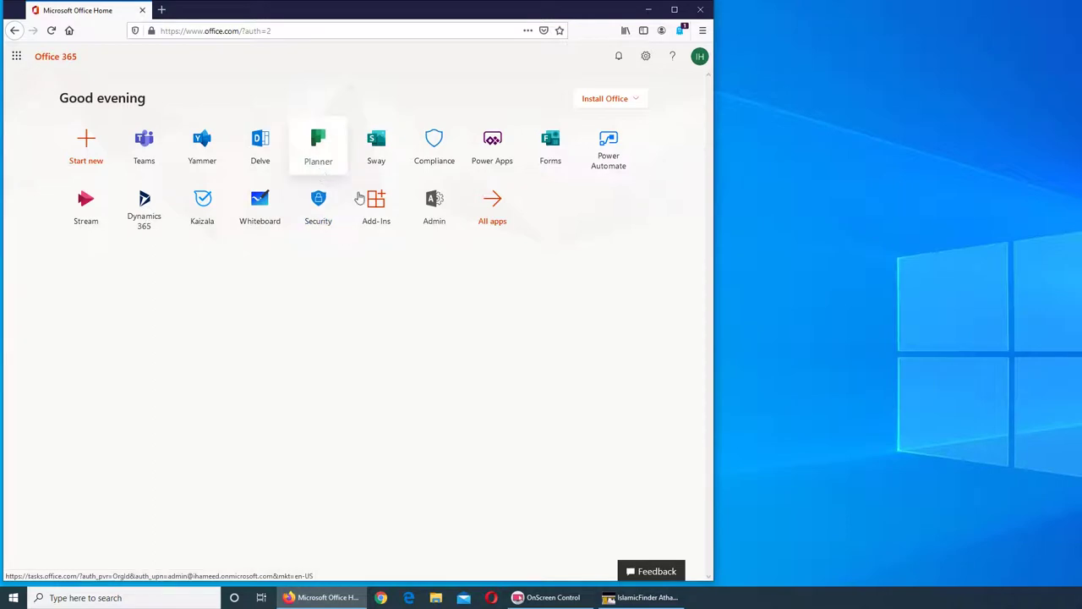
left_click(437, 205)
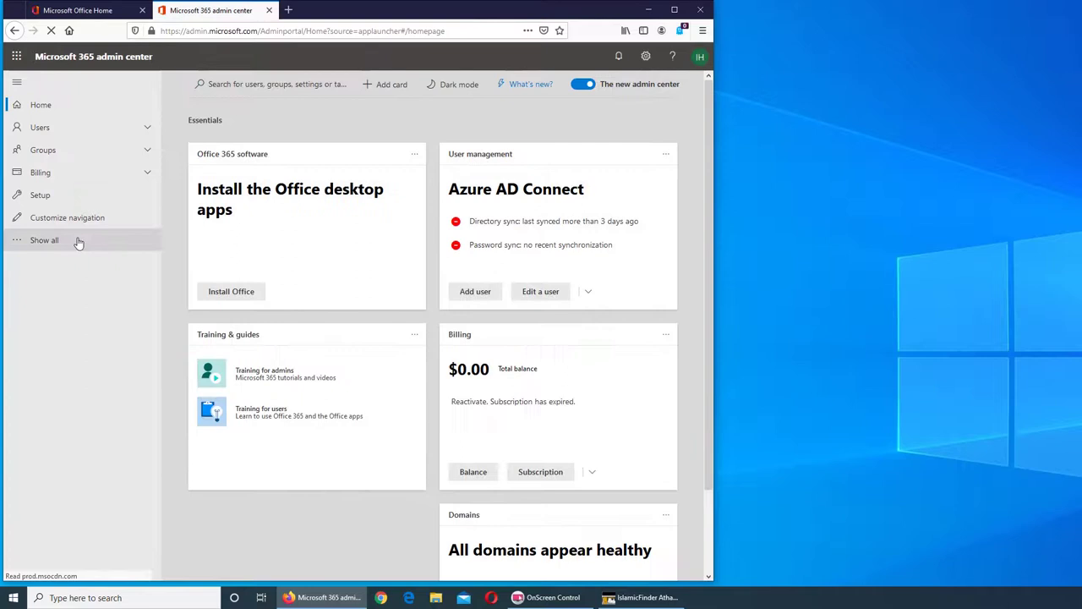
left_click(61, 241)
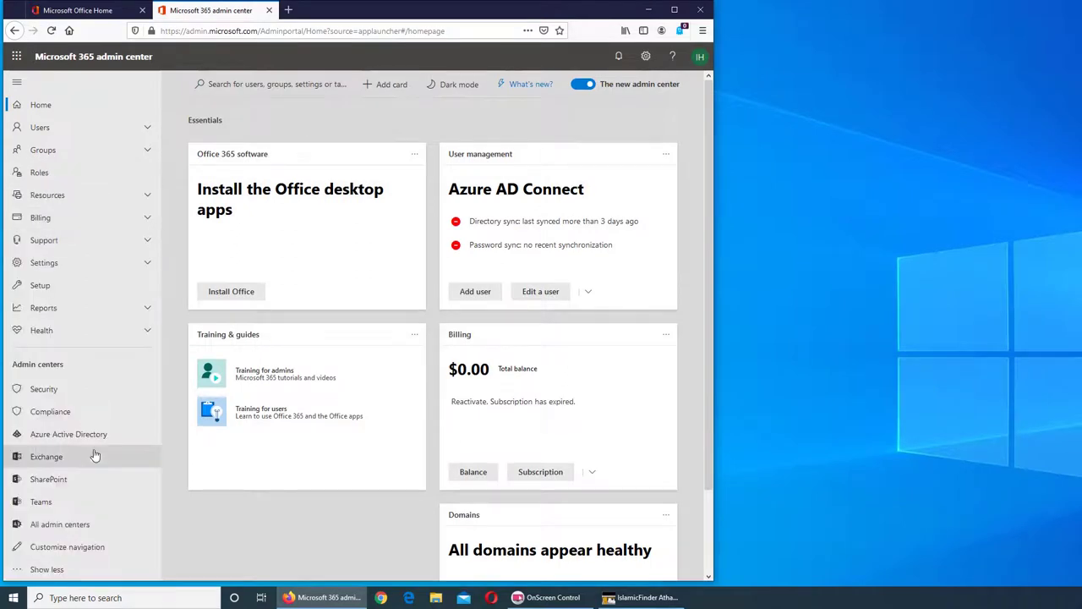
left_click(62, 510)
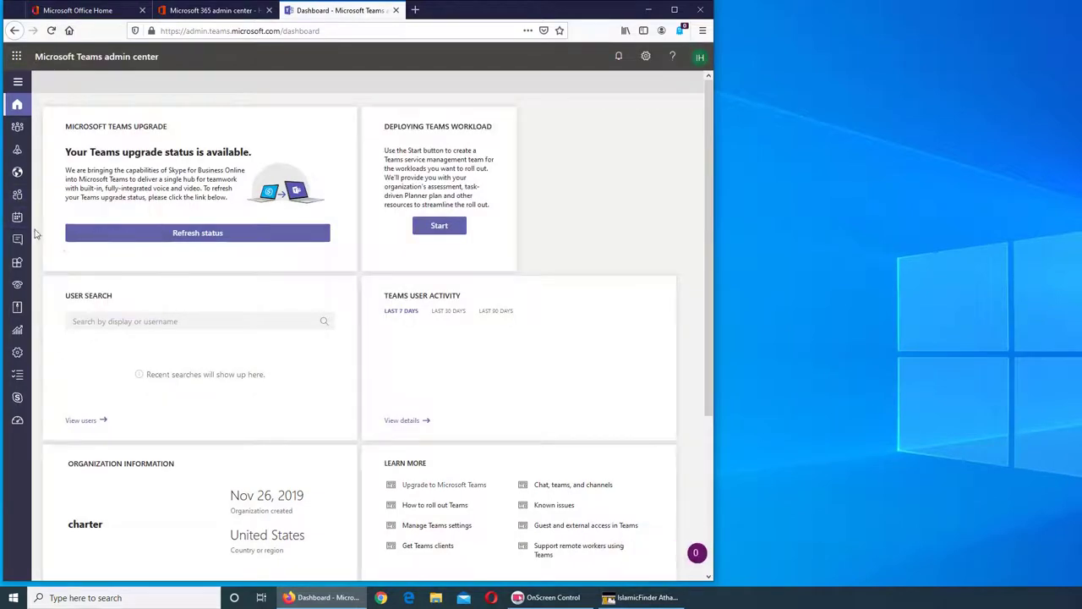
On Meeting settings, switch 'Anonymous users can join a meeting' to Off.
mouse_move(19, 222)
left_click(60, 269)
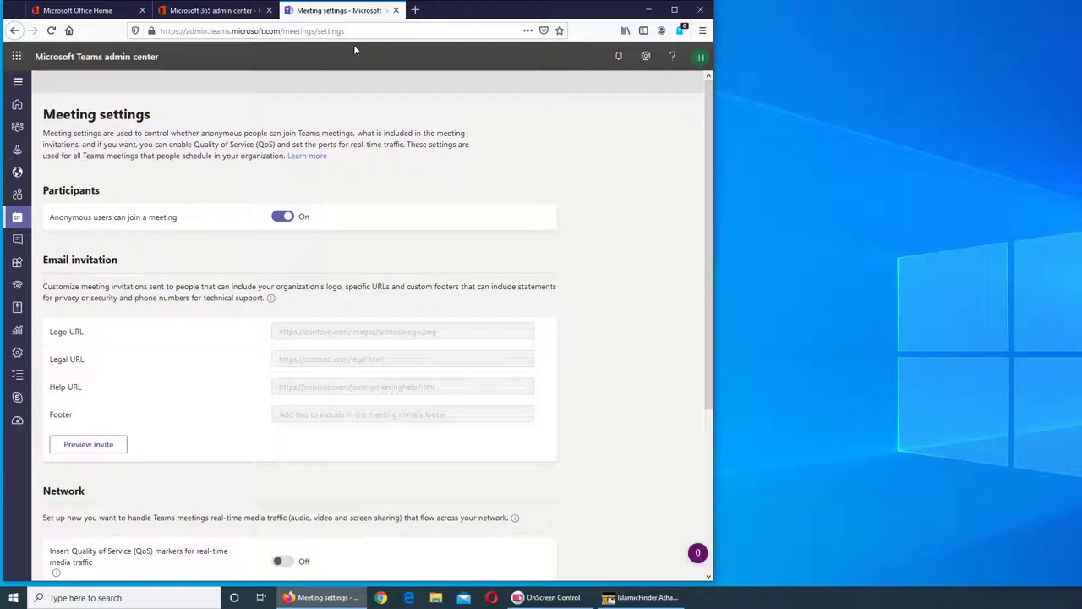
left_click_drag(448, 17, 495, 19)
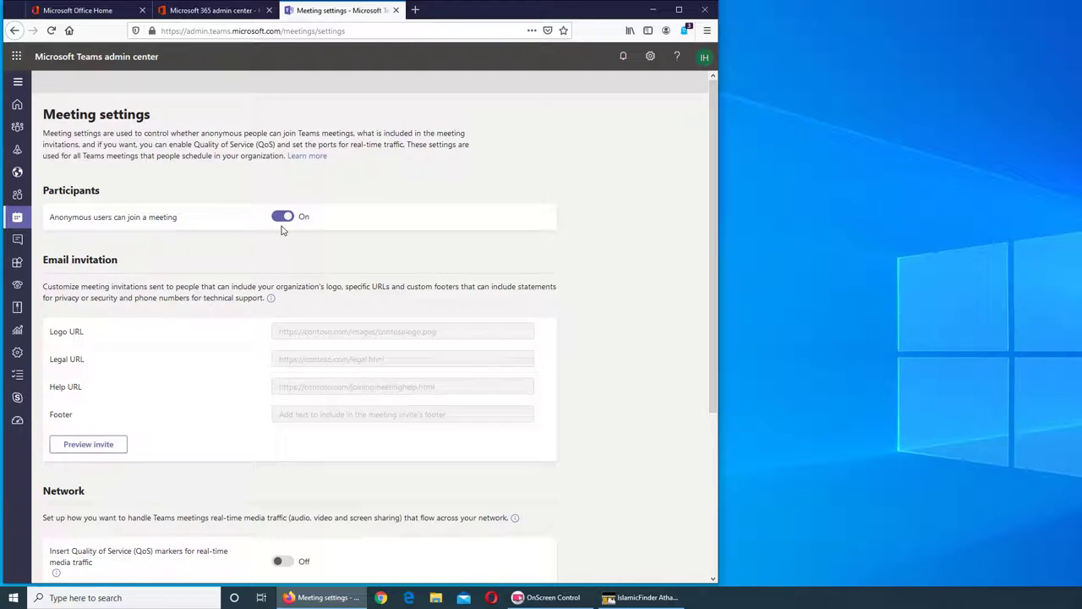
left_click(133, 288)
left_click(282, 217)
Switch 'Anonymous users can join a meeting' back On.
scroll(280, 262, "down", 5)
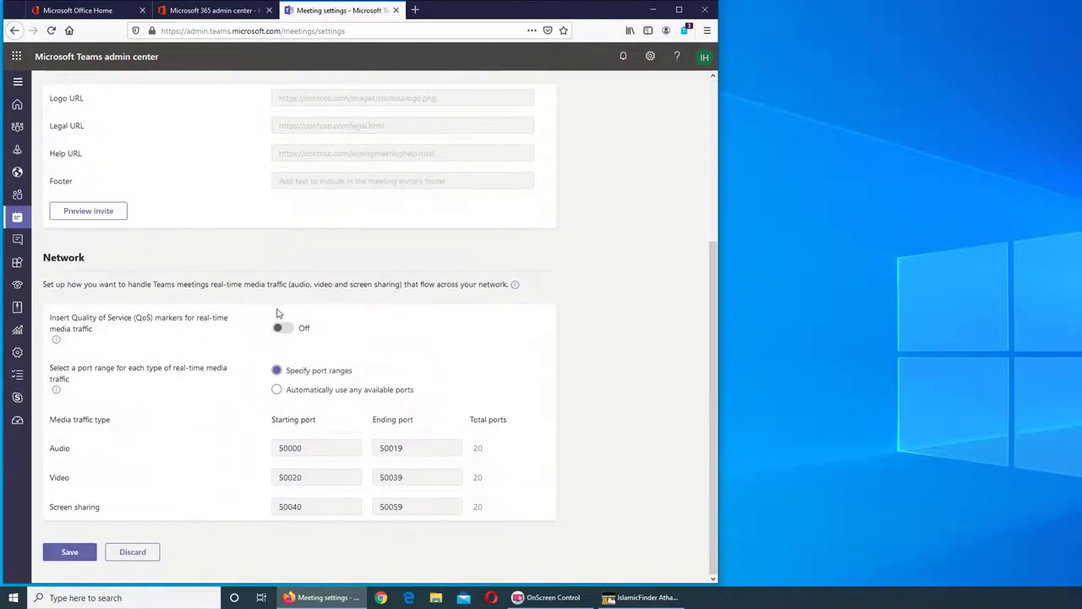
scroll(277, 314, "up", 5)
left_click(315, 335)
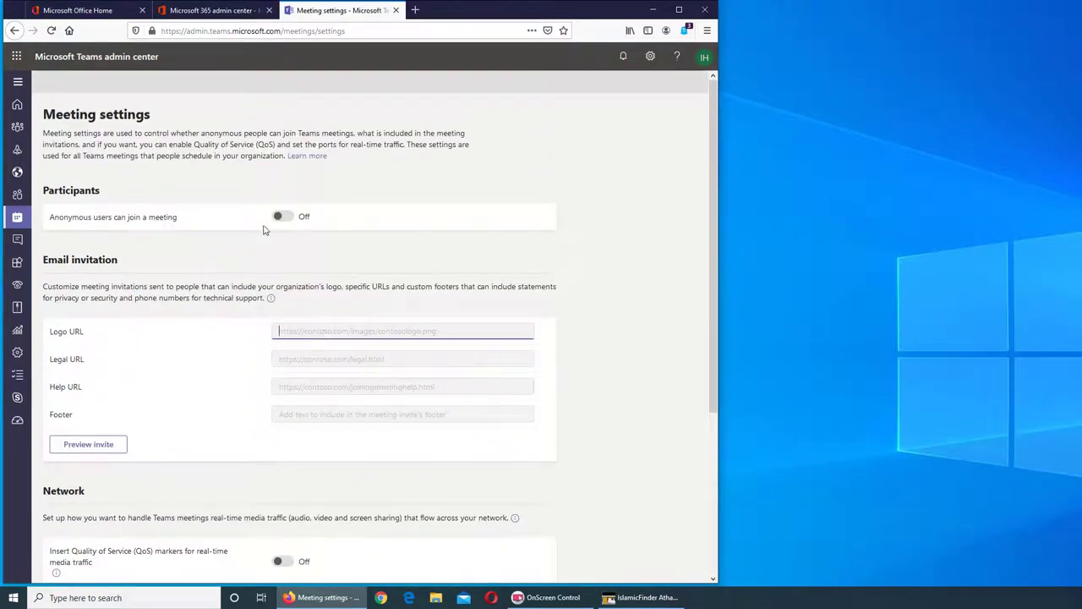
left_click(286, 217)
Enter 'this is the example of a footer' in the email invitation Footer field.
left_click(311, 331)
scroll(279, 332, "down", 2)
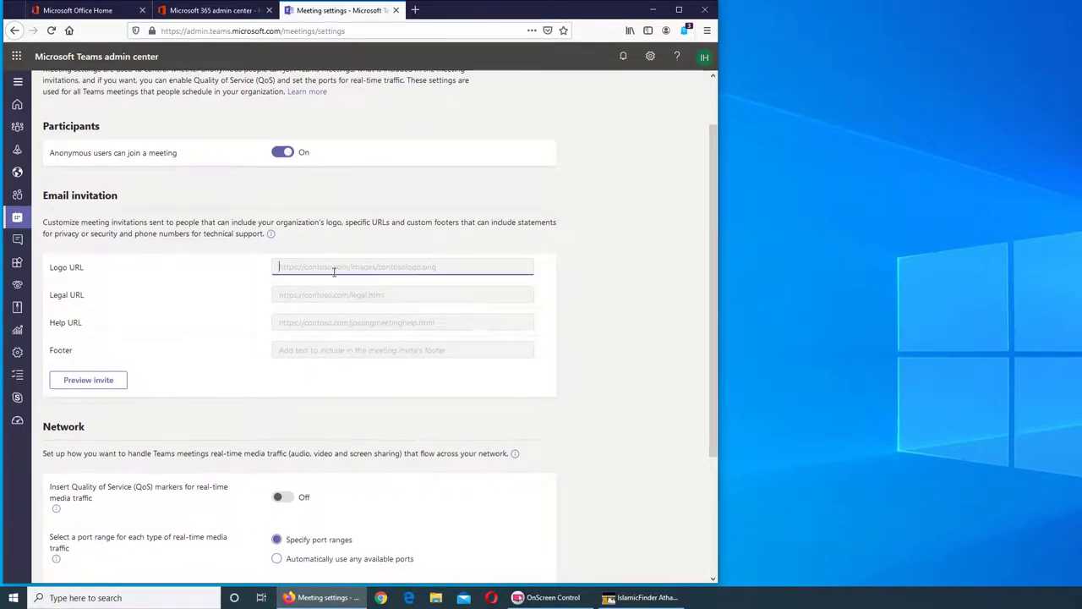
left_click(351, 302)
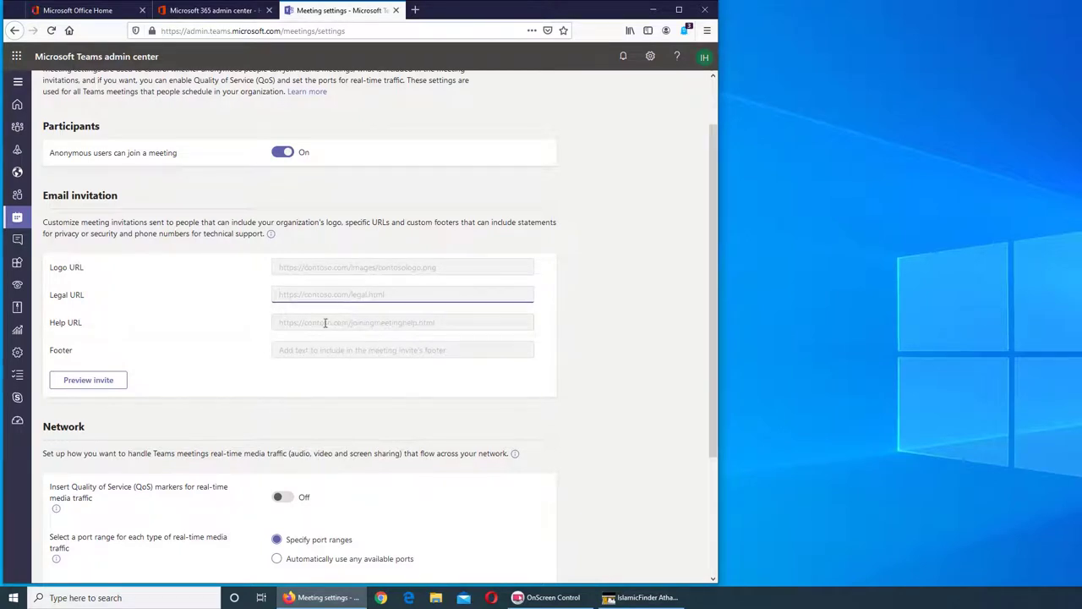
left_click(353, 319)
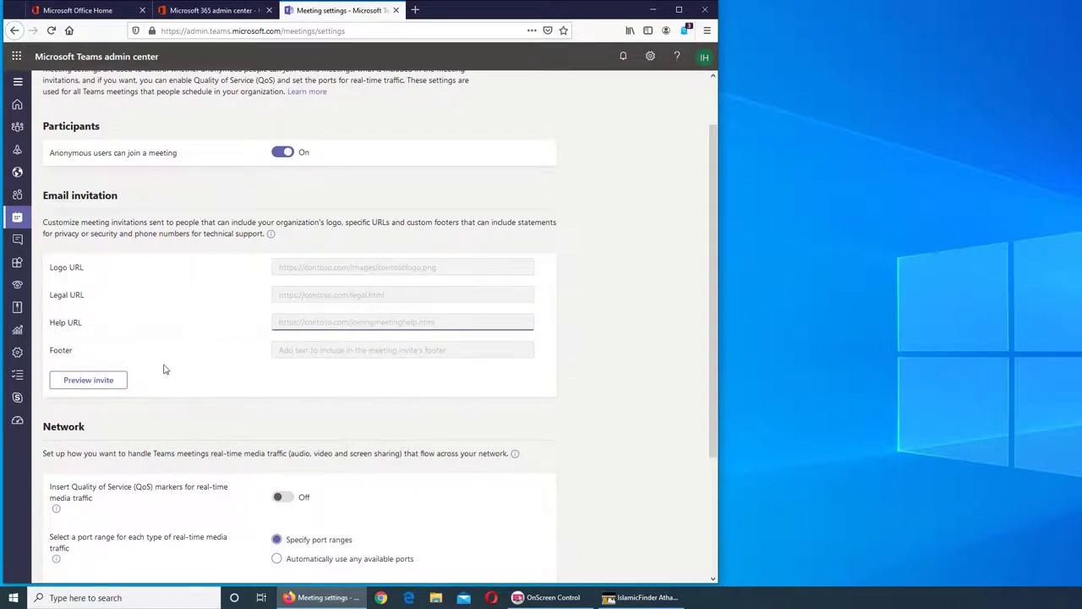
left_click(287, 354)
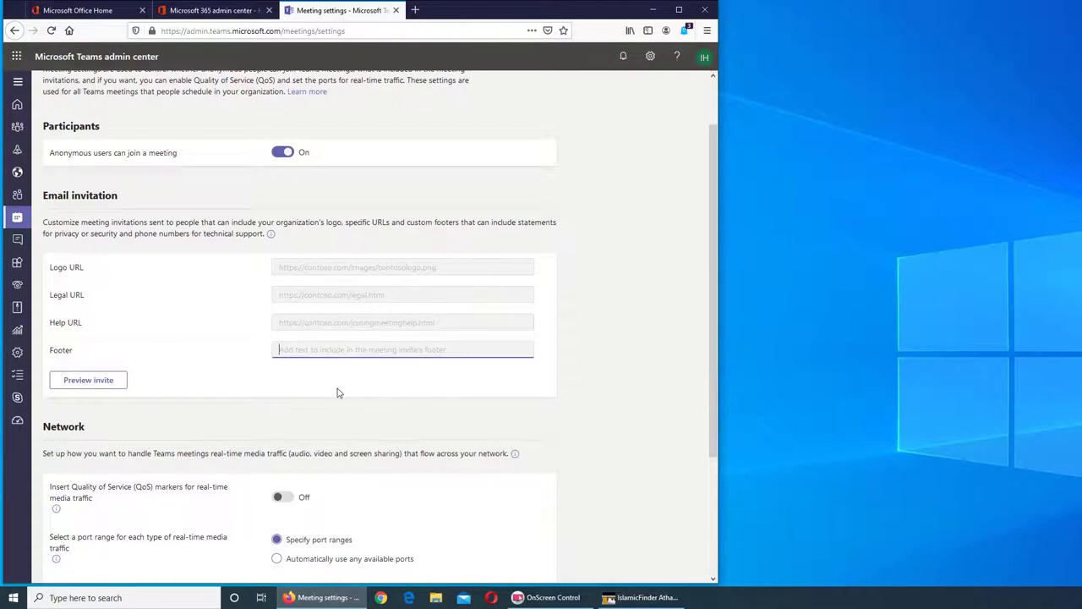
type("this is the h")
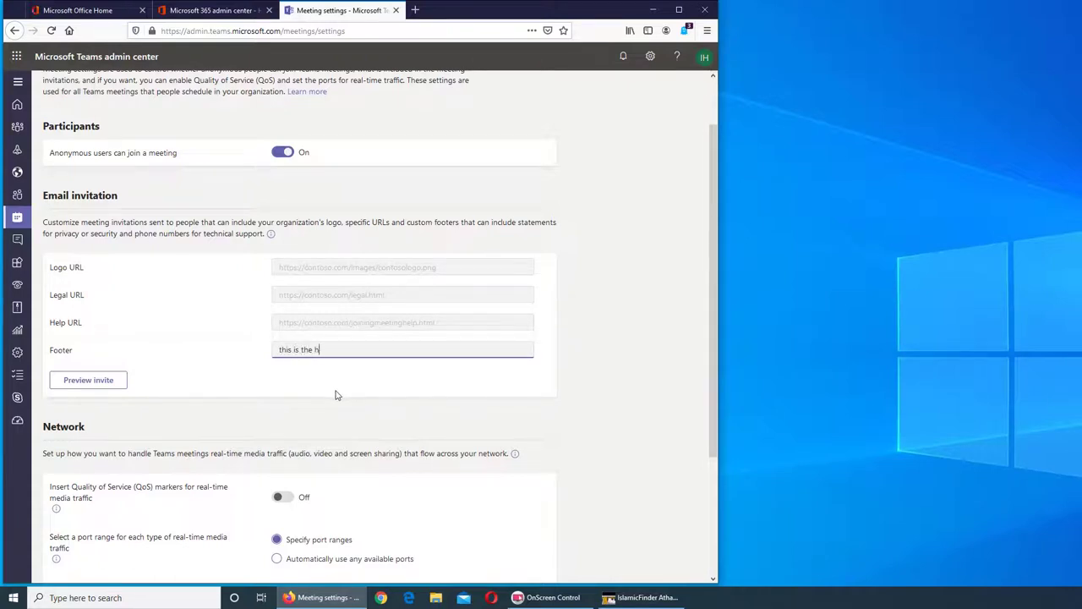
key("BackSpace")
type("example of a footer")
Preview the invitation email to confirm the footer 'this is the example of a footer' shows.
left_click(104, 379)
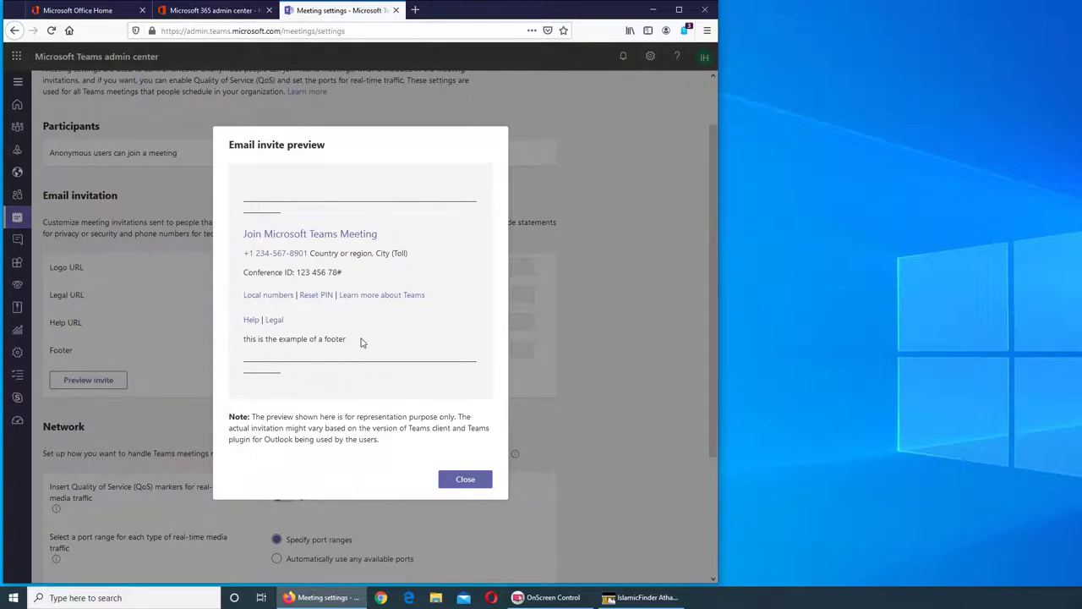
triple_click(404, 148)
left_click(422, 145)
Close the invite preview and scroll down to the network port ranges (50000–50059).
left_click(463, 476)
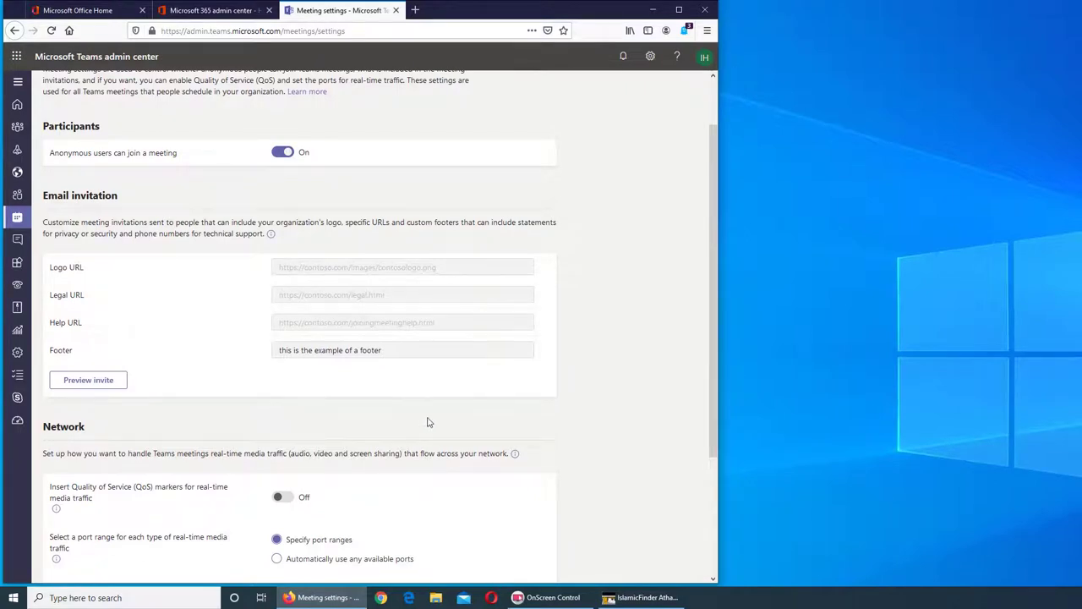
scroll(428, 420, "down", 4)
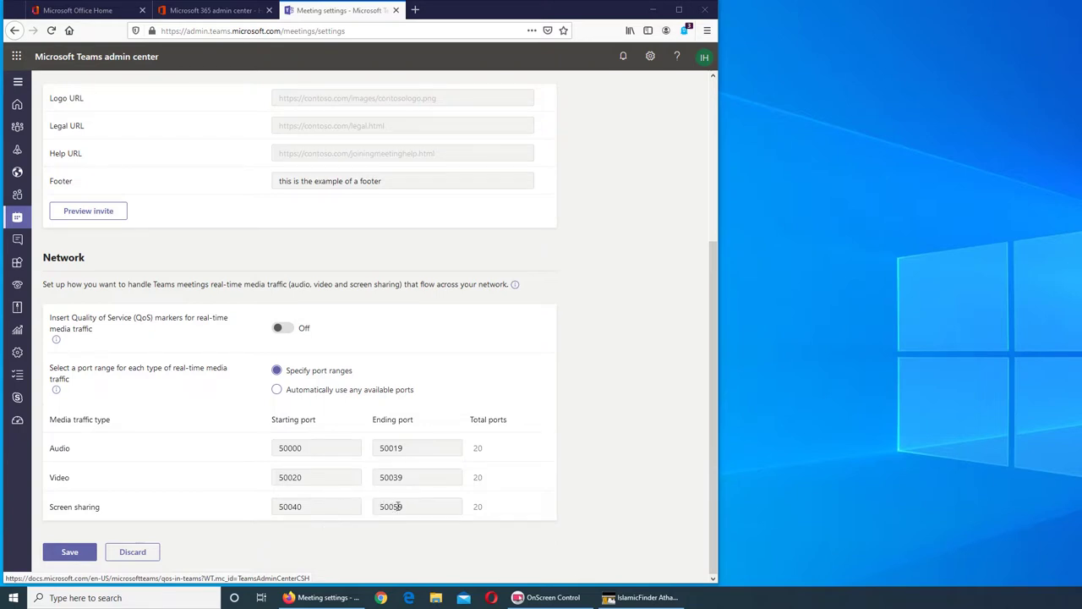
left_click(276, 391)
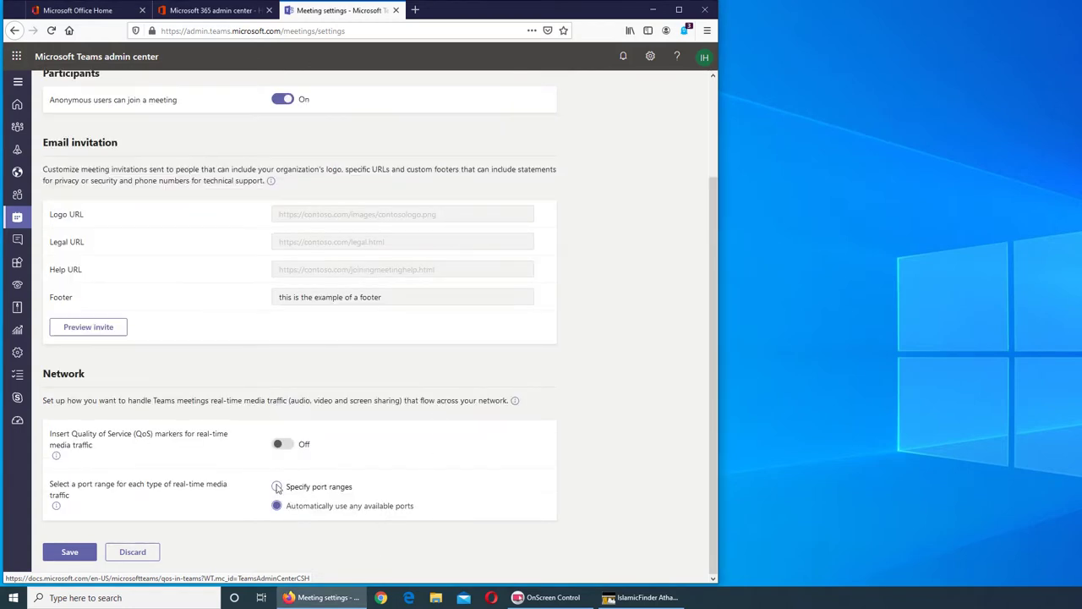
left_click(305, 486)
scroll(305, 482, "down", 3)
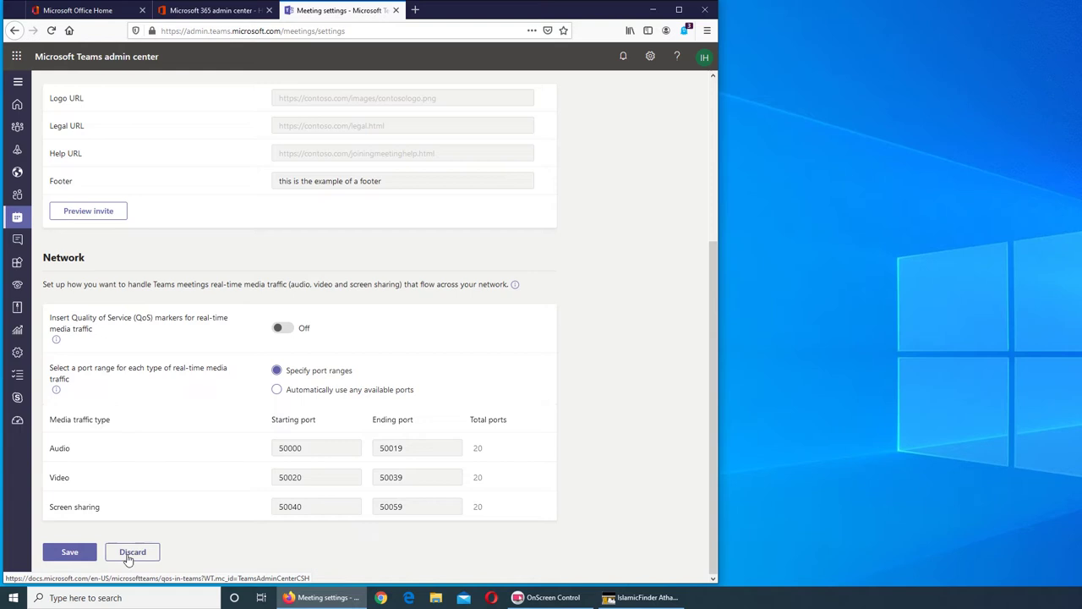
scroll(284, 437, "up", 5)
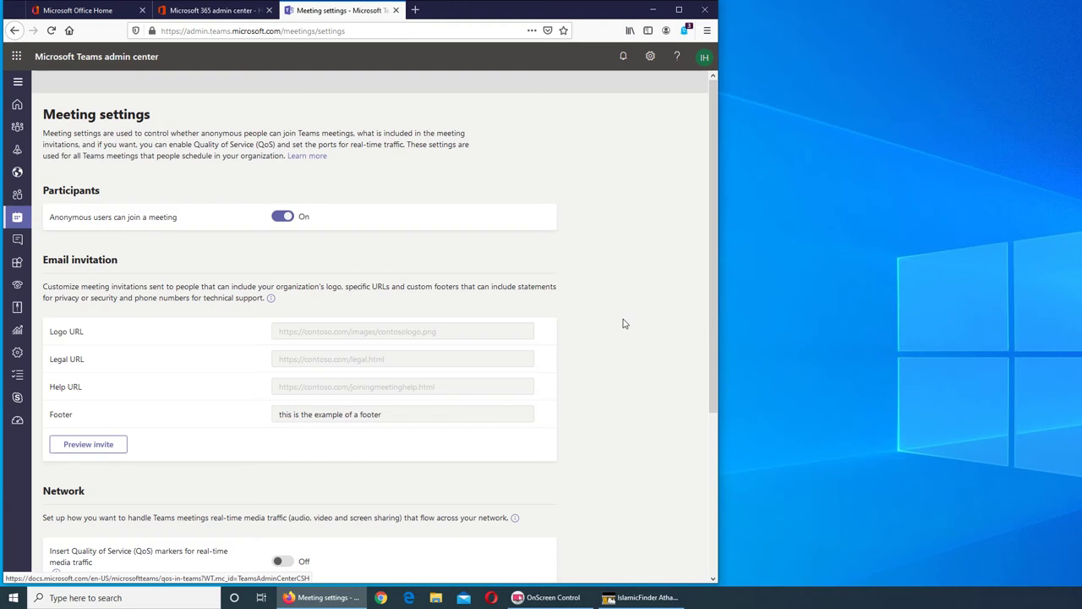
scroll(629, 320, "down", 5)
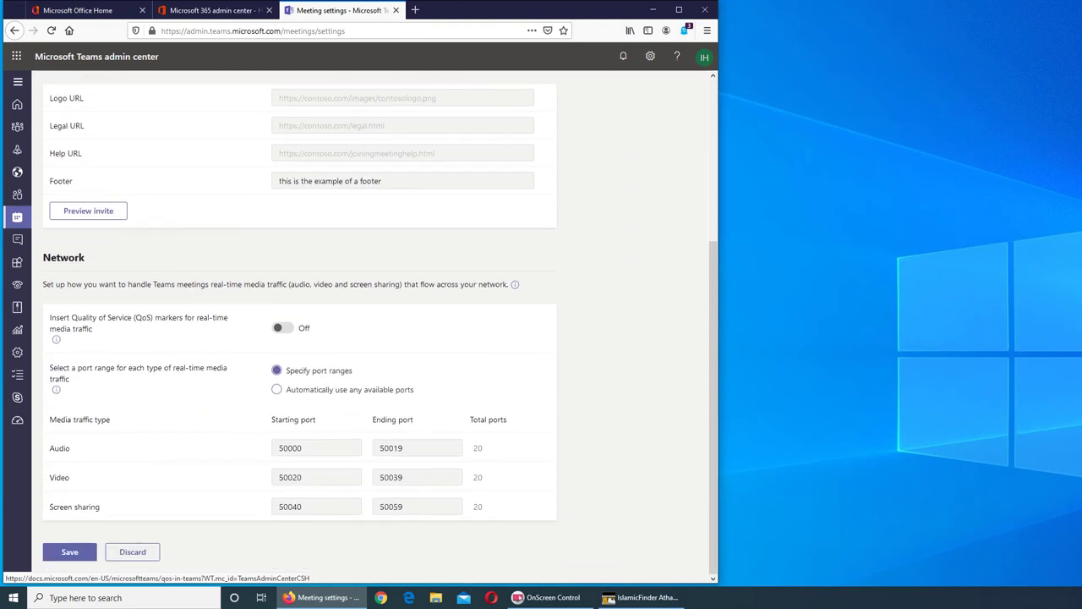